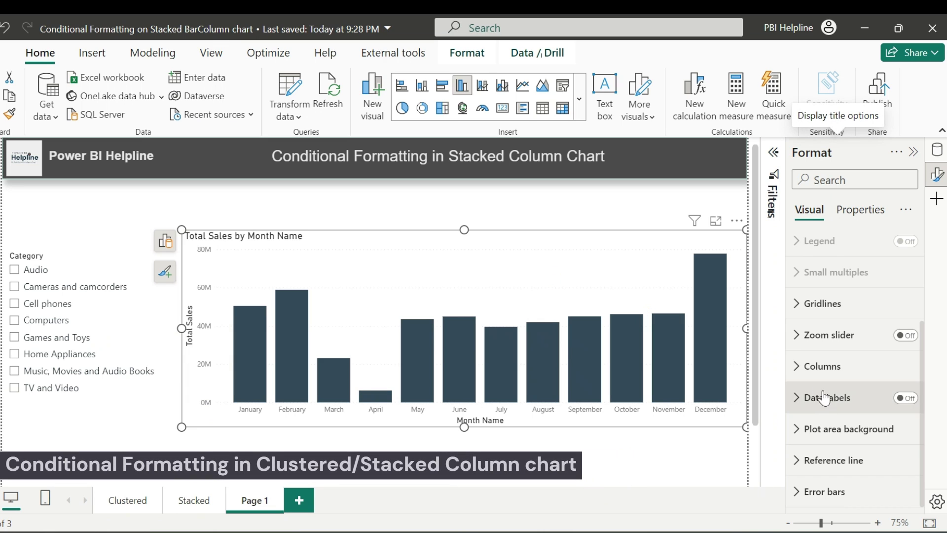
# Expand the Columns formatting, preview the fx conditional colour styles, then close the dialog.
pyautogui.click(823, 366)
pyautogui.scroll(-3, 808, 369)
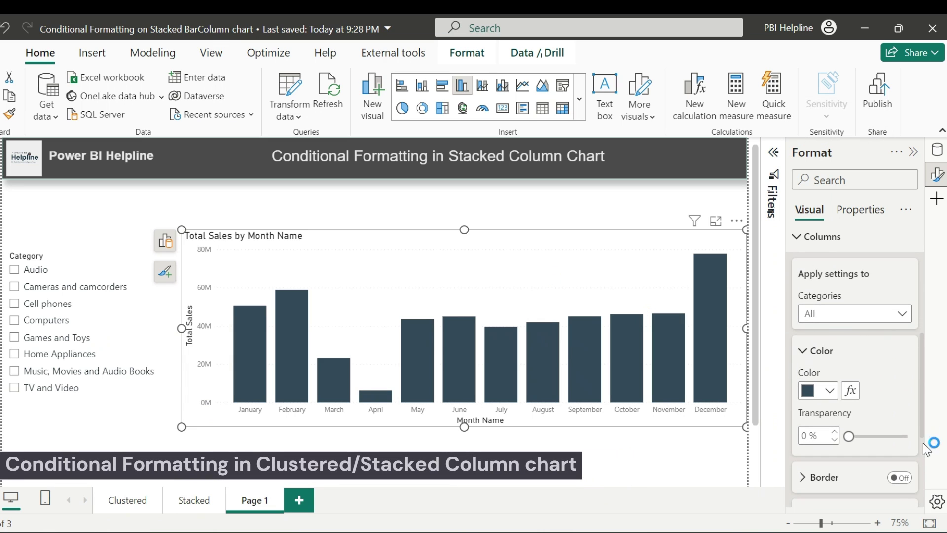
pyautogui.click(852, 390)
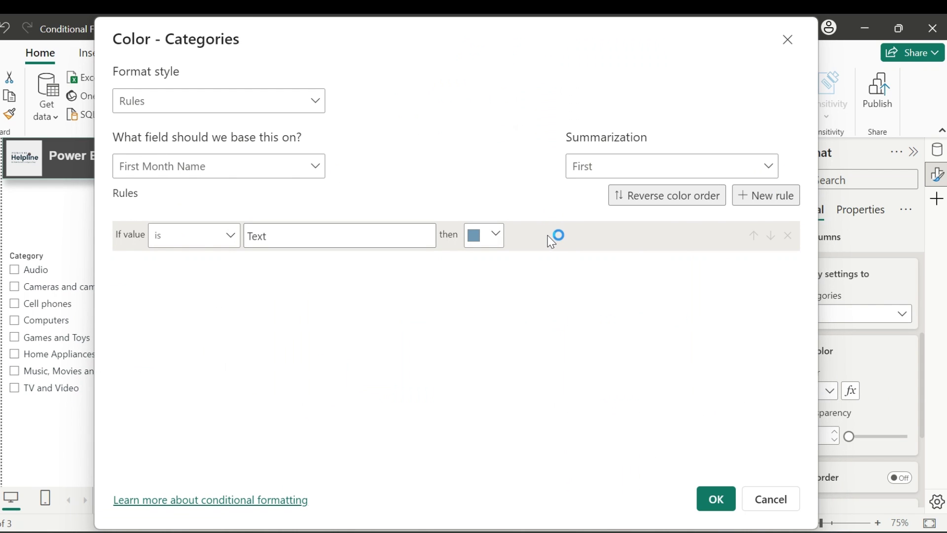
pyautogui.click(316, 109)
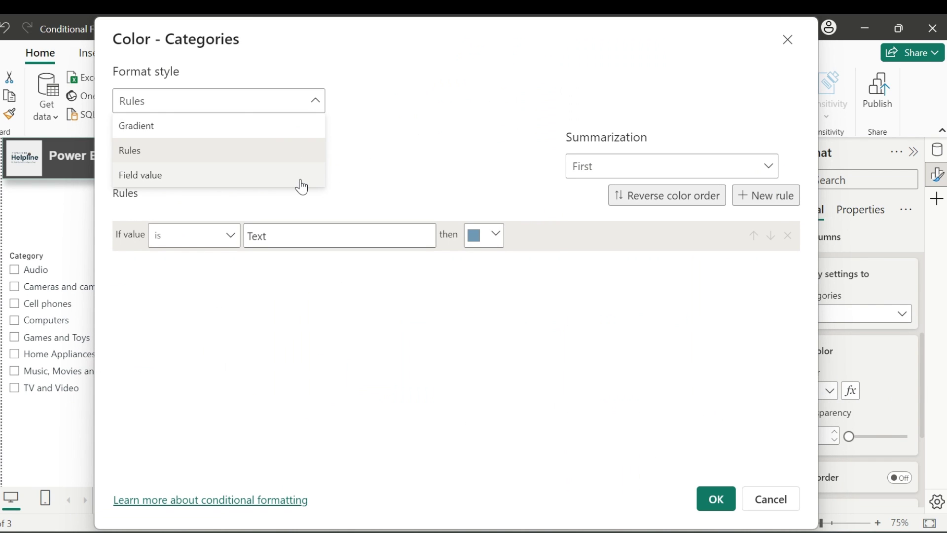
pyautogui.click(787, 40)
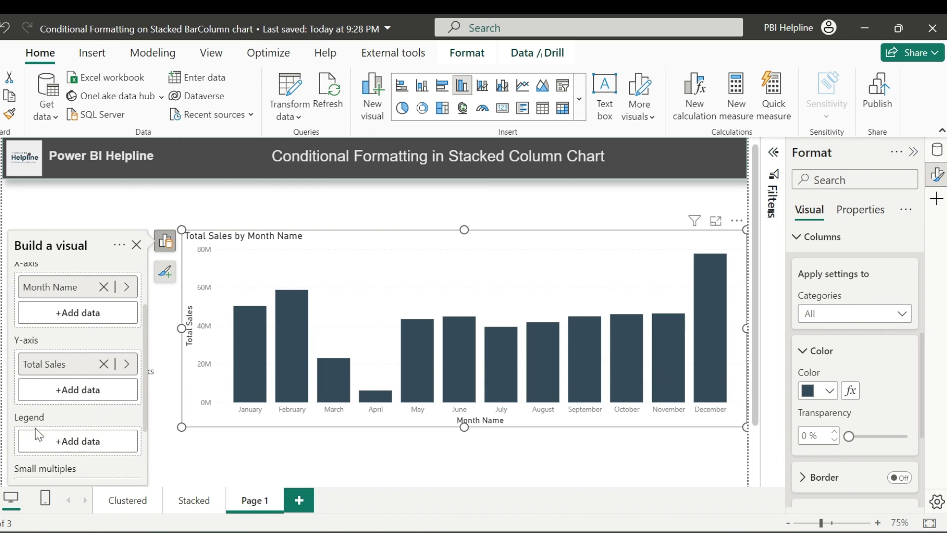
# Add Total Forecast from Key Measures to the Y-axis and check each series' column settings.
pyautogui.click(77, 389)
pyautogui.click(180, 389)
pyautogui.click(182, 426)
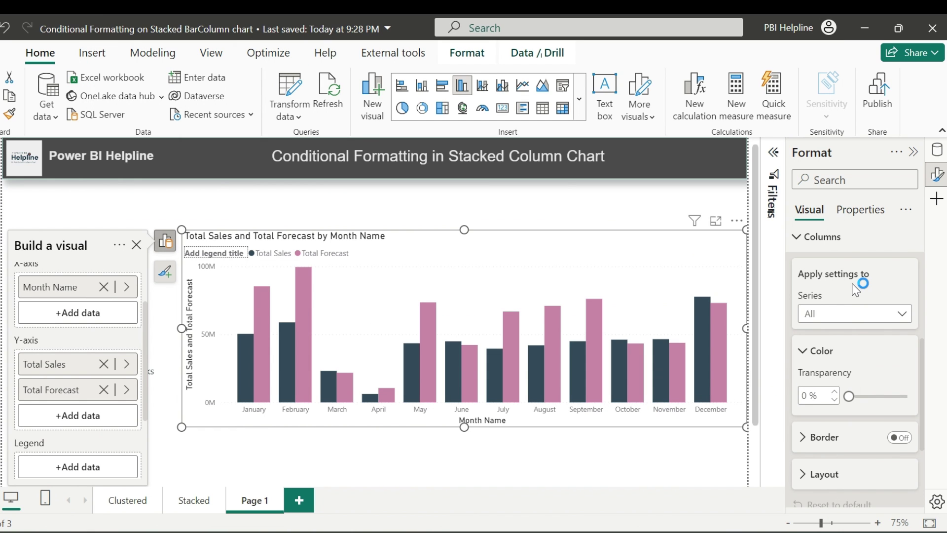
pyautogui.click(842, 316)
pyautogui.click(842, 351)
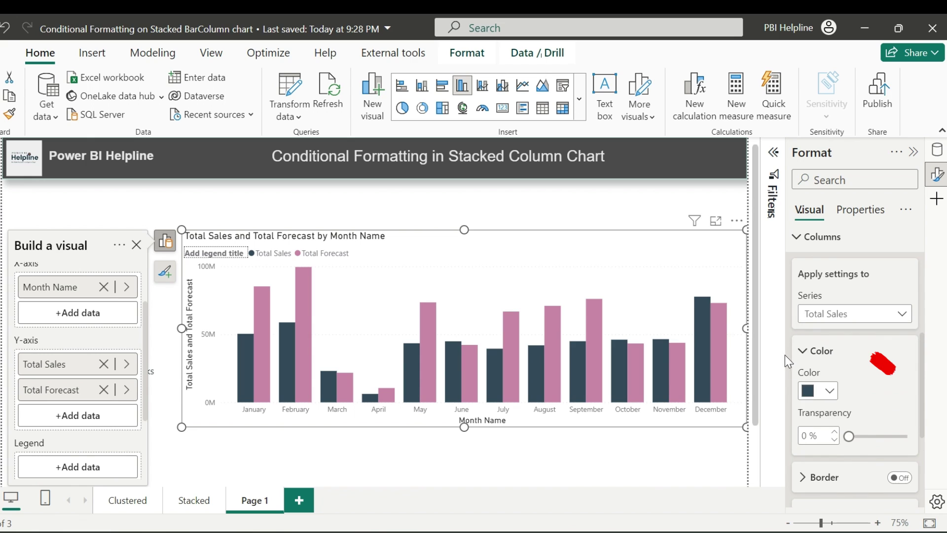
pyautogui.click(858, 314)
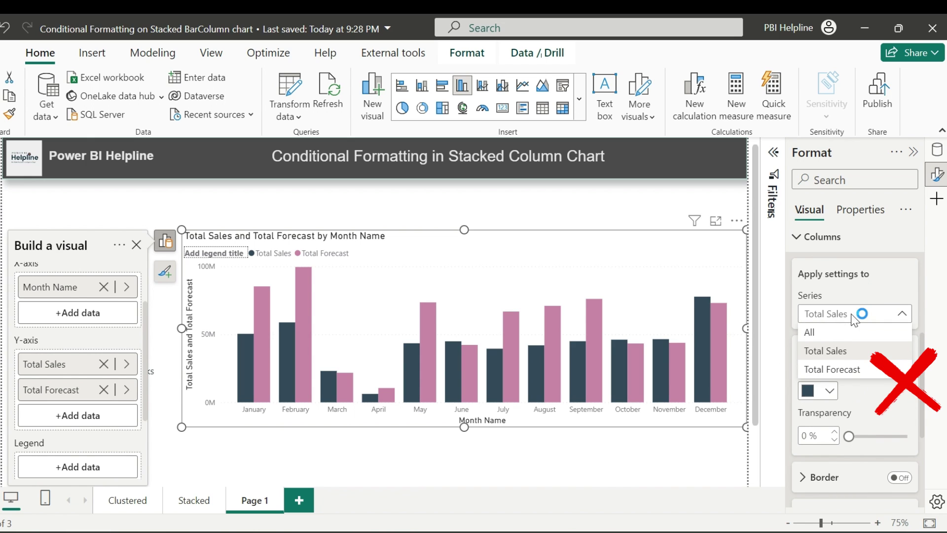
pyautogui.click(833, 368)
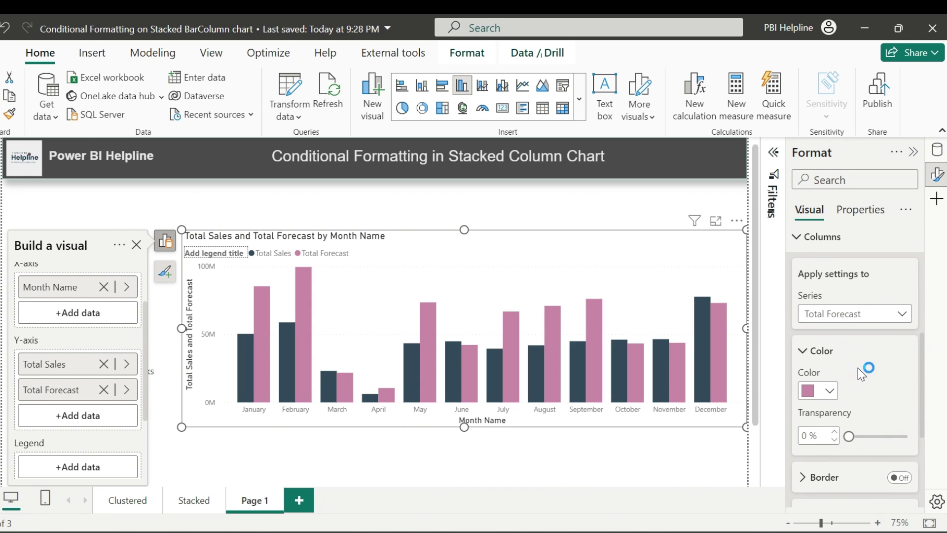
pyautogui.click(615, 486)
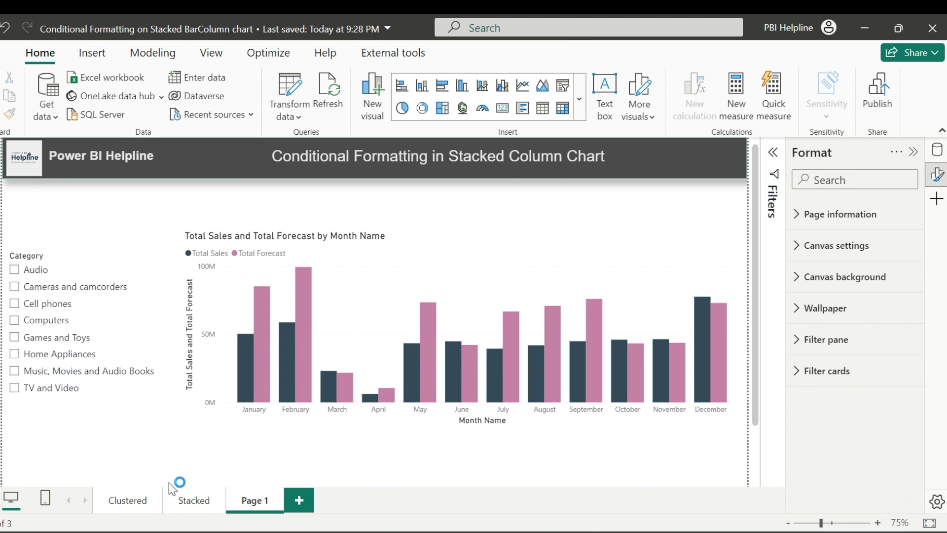
# Review the bar tooltips on the Clustered page, then view the Stacked page example.
pyautogui.click(126, 496)
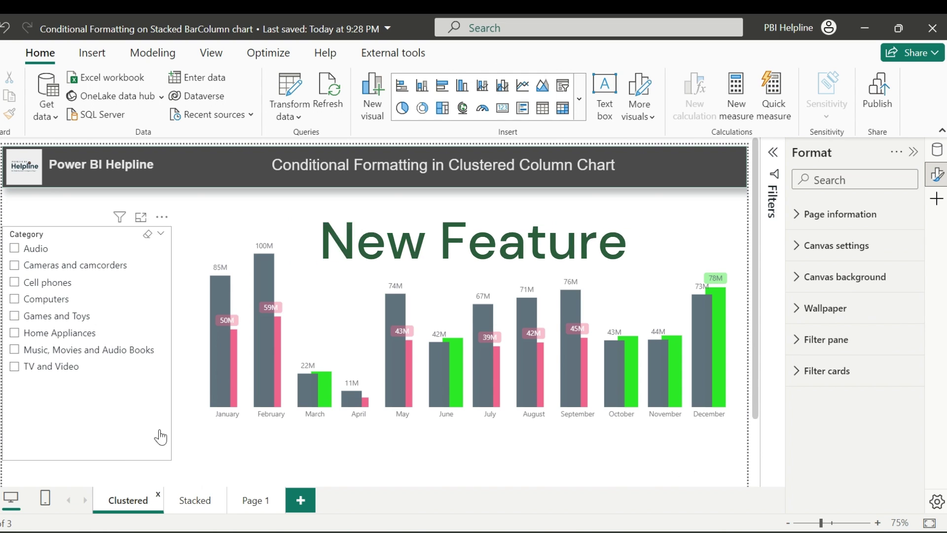
pyautogui.click(189, 499)
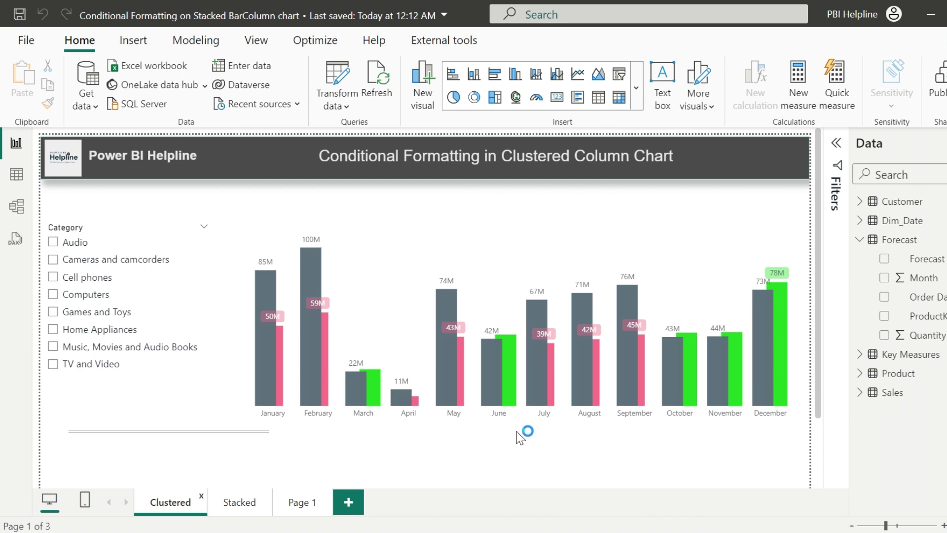
pyautogui.moveTo(268, 354)
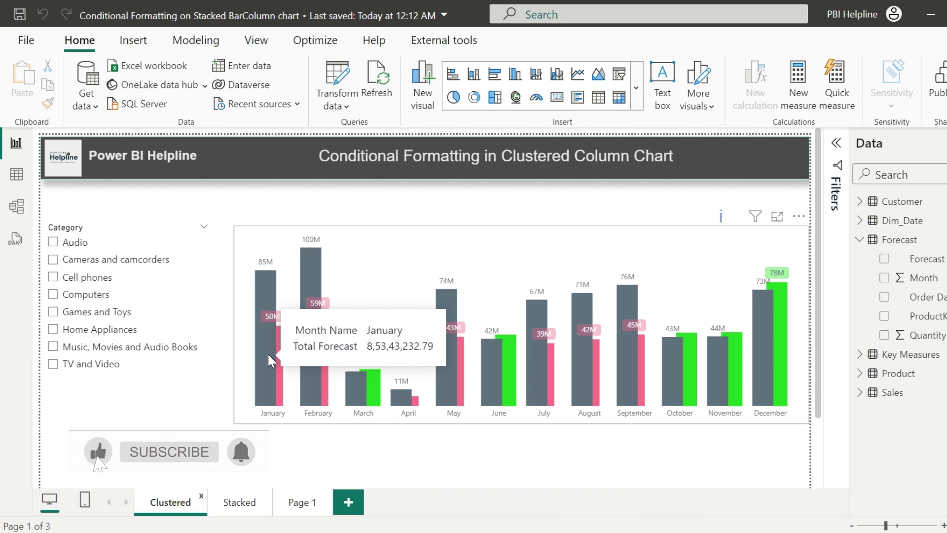
pyautogui.moveTo(378, 393)
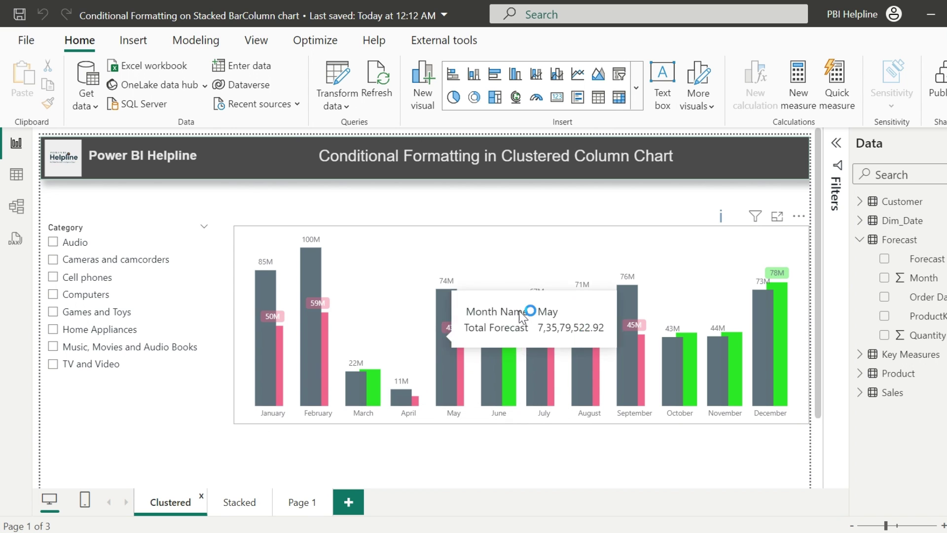
pyautogui.moveTo(645, 390)
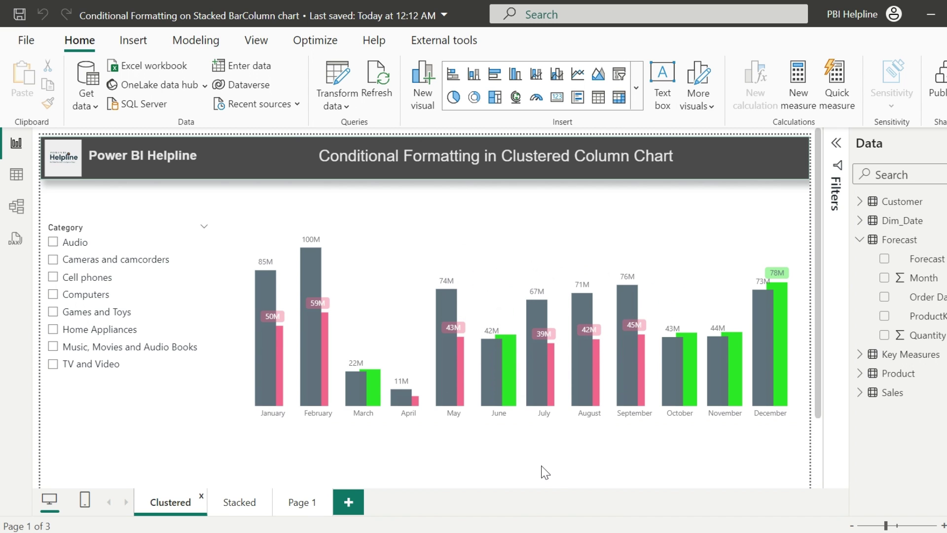
pyautogui.click(238, 503)
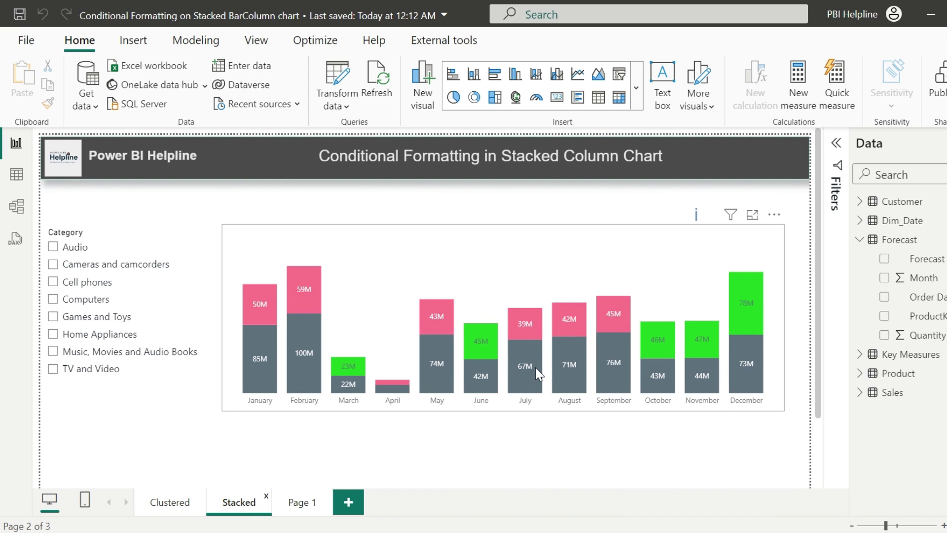
pyautogui.moveTo(537, 374)
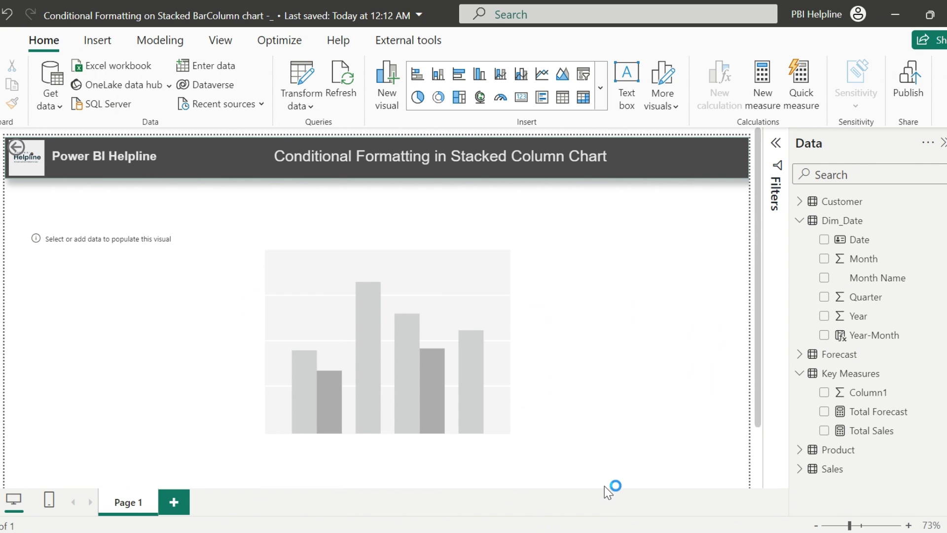
# Plot Total Forecast by Month Name in the empty chart and open the Key Measures menu.
pyautogui.click(661, 355)
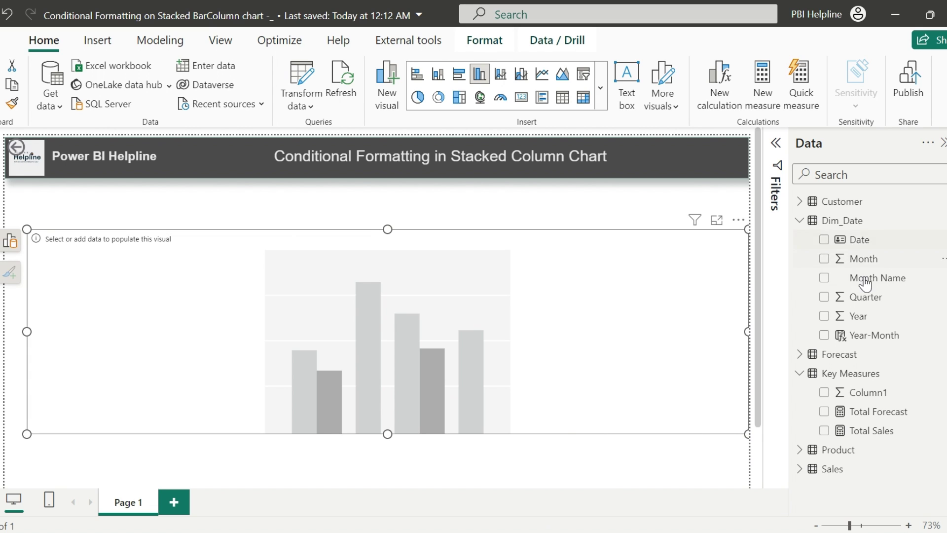
pyautogui.click(824, 278)
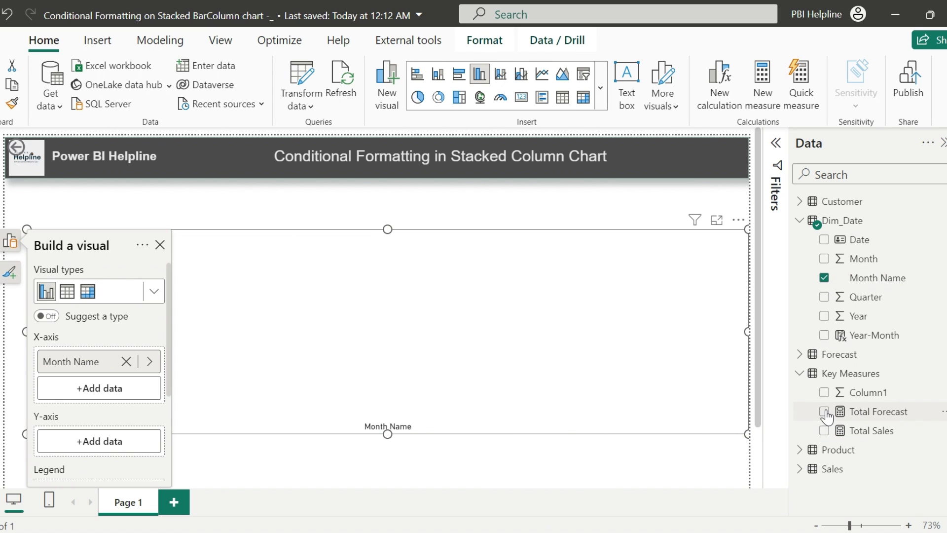
pyautogui.click(825, 412)
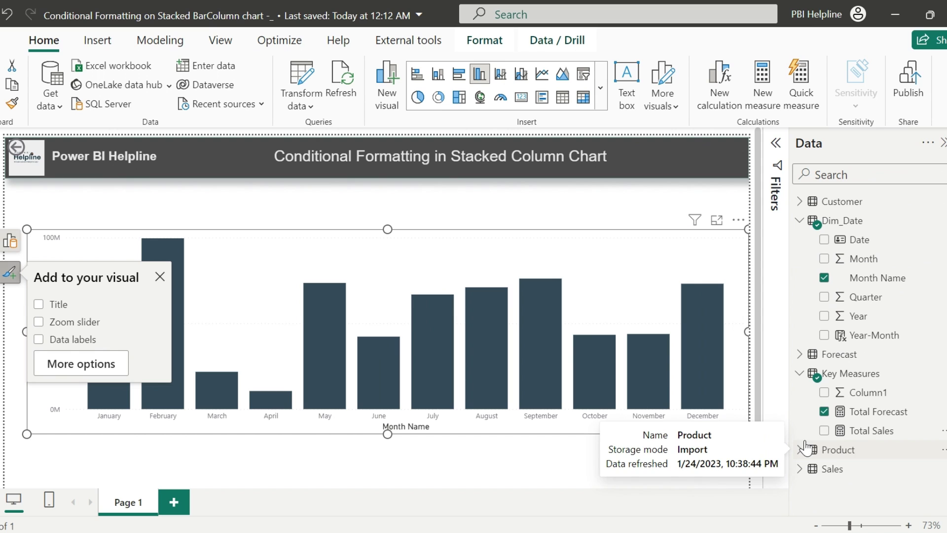
pyautogui.rightClick(844, 379)
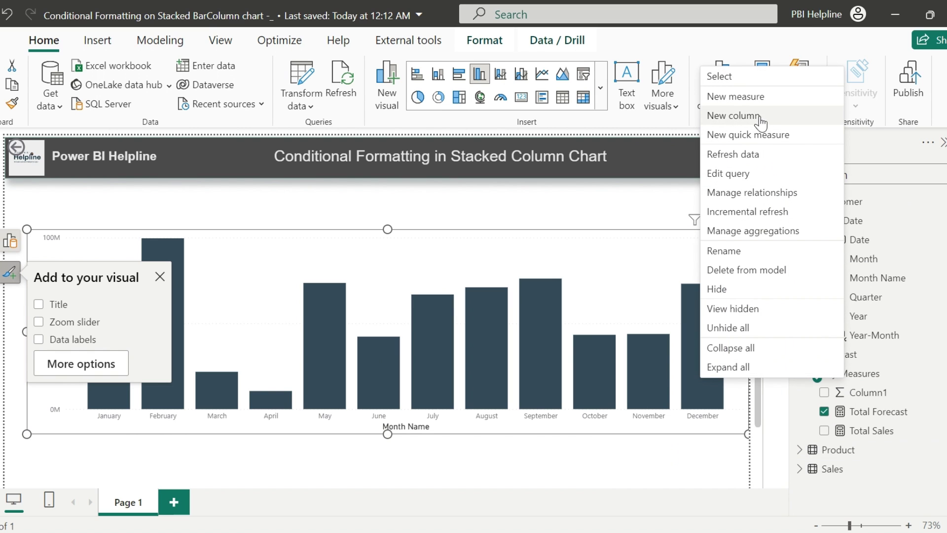
# Create a new measure in Key Measures named 'Total Sales _Higher'.
pyautogui.click(747, 98)
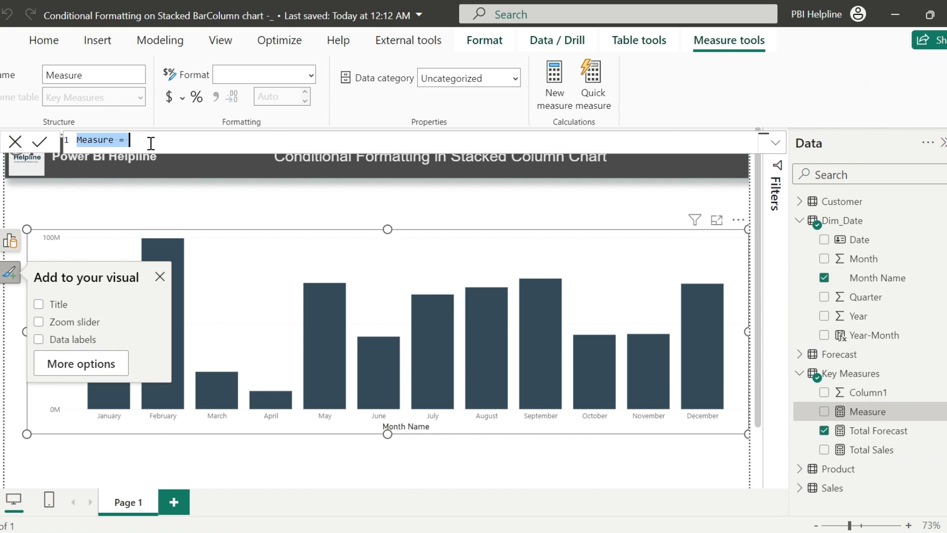
pyautogui.moveTo(120, 140); pyautogui.dragTo(61, 144)
pyautogui.write('Total Sales _Higher')
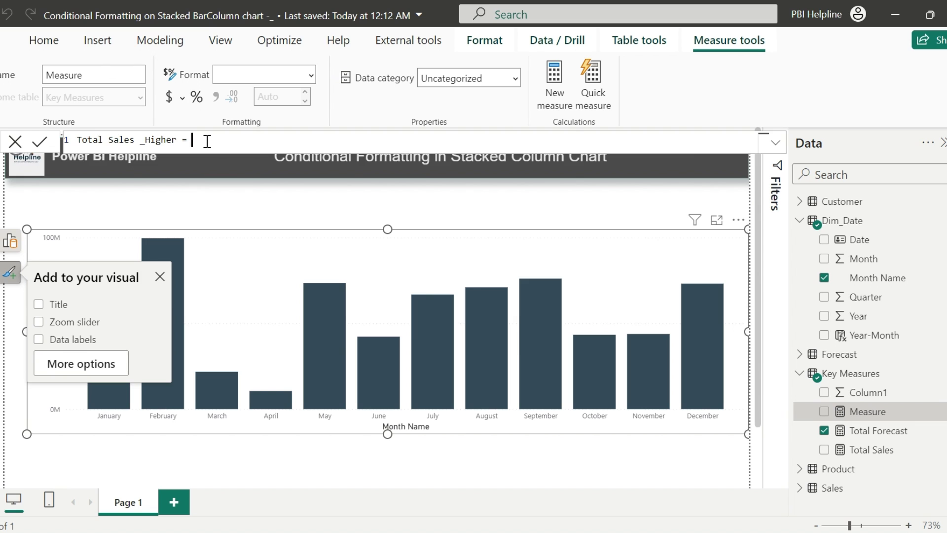
# Define it as IF(Total Sales >= Total Forecast, Total Sales) and commit.
pyautogui.hotkey('shift', 'Return')
pyautogui.write('IF(')
pyautogui.hotkey('shift', 'Return')
pyautogui.write('total')
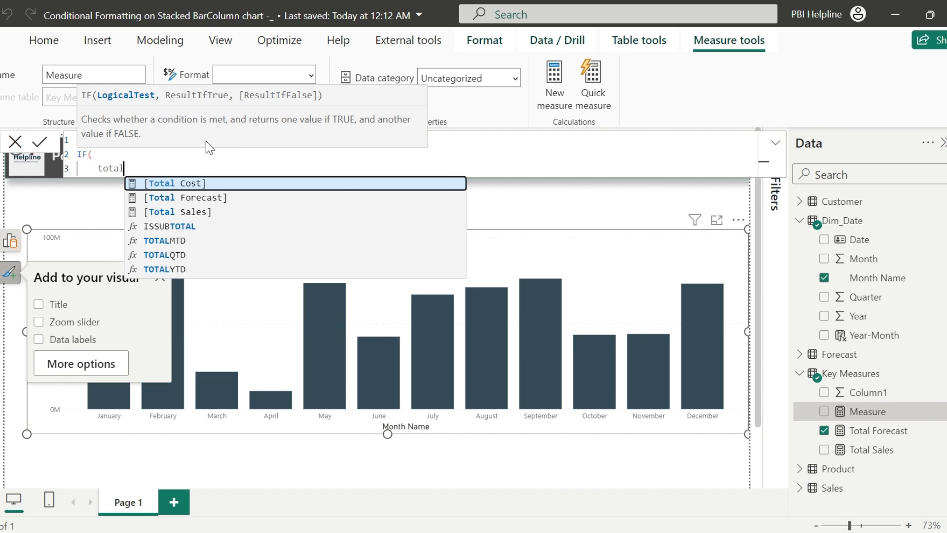
pyautogui.press('Down')
pyautogui.press('Down')
pyautogui.press('Tab')
pyautogui.write('>= tot')
pyautogui.press('Down')
pyautogui.press('Tab')
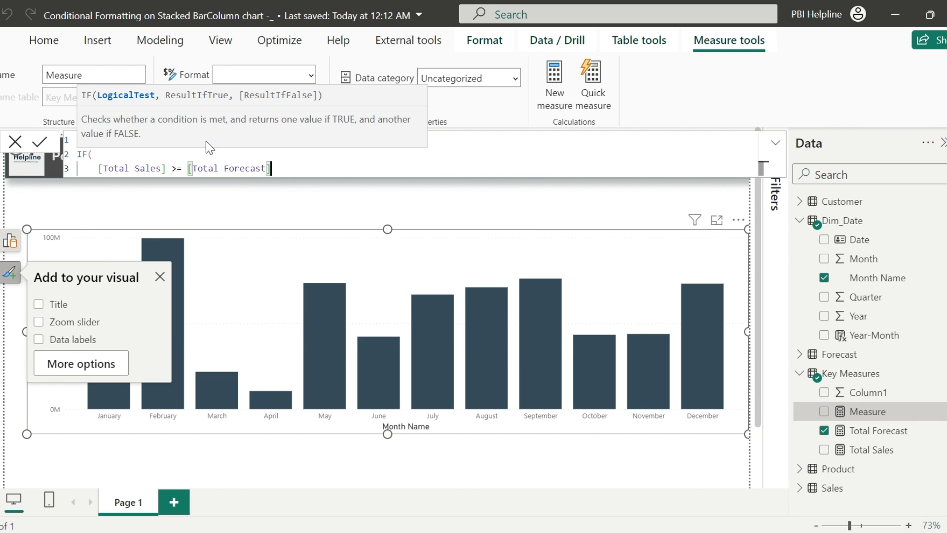
pyautogui.write(', total')
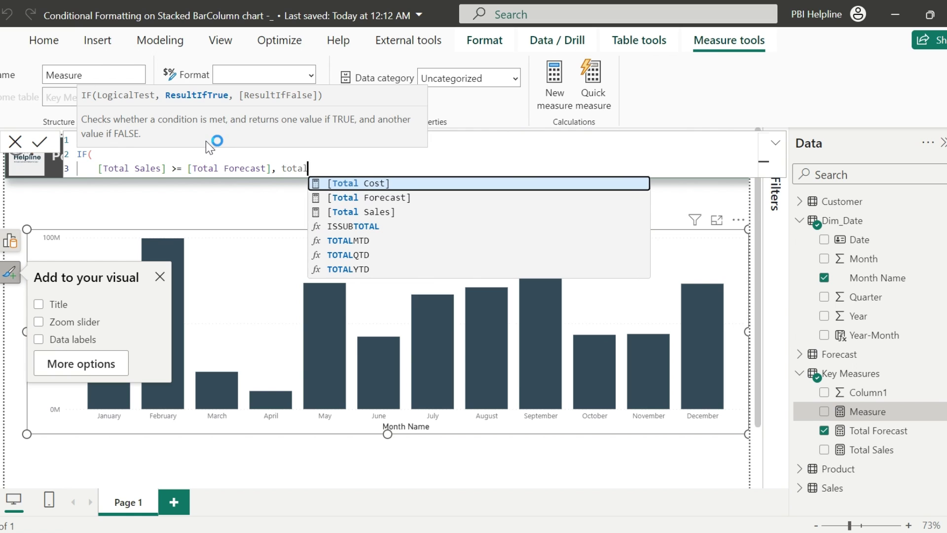
pyautogui.press('Down')
pyautogui.press('Down')
pyautogui.press('Tab')
pyautogui.write(')')
pyautogui.press('Return')
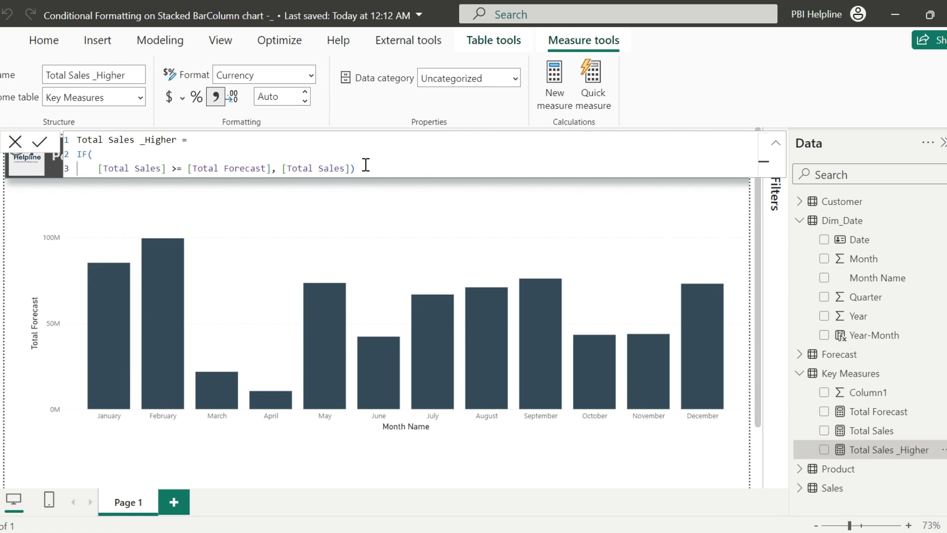
# Copy the Higher formula into a second new measure in Key Measures.
pyautogui.moveTo(366, 165); pyautogui.dragTo(12, 142)
pyautogui.hotkey('ctrl', 'c')
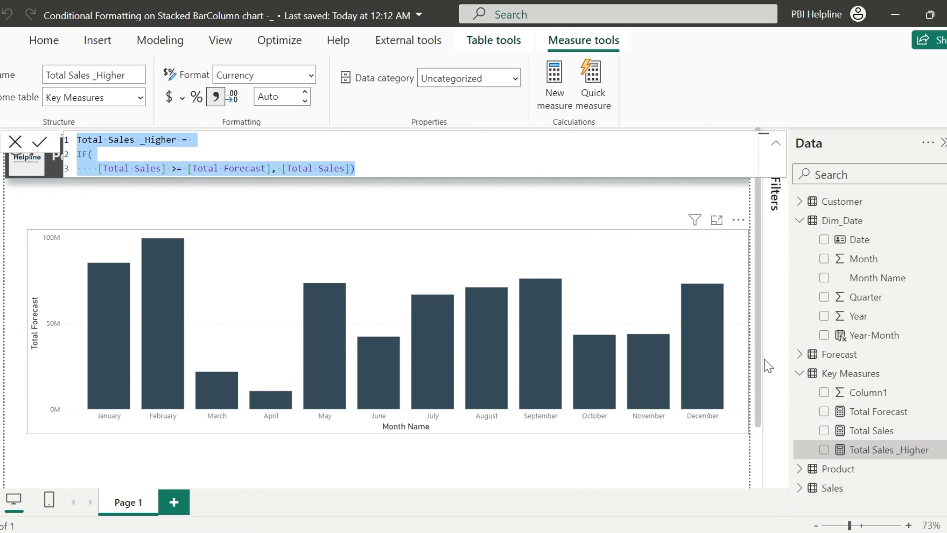
pyautogui.rightClick(833, 374)
pyautogui.click(868, 92)
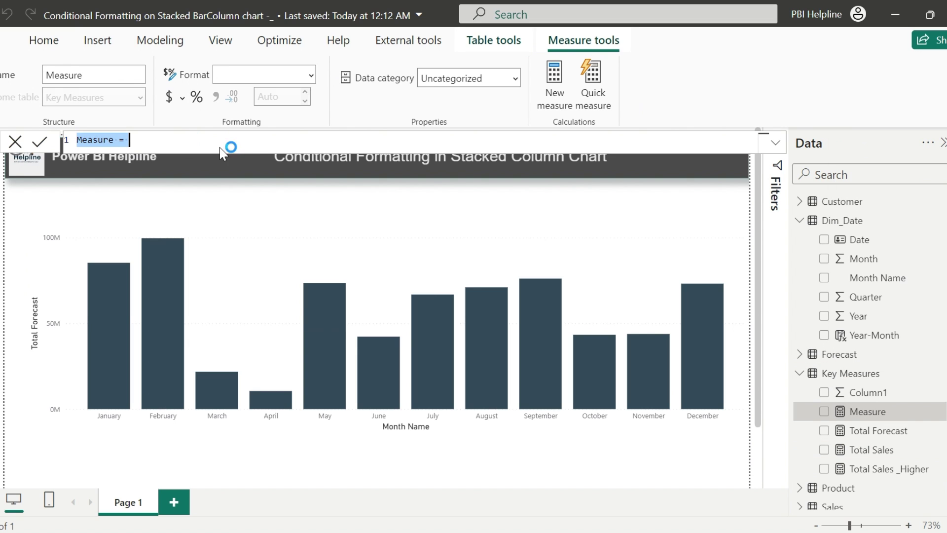
pyautogui.hotkey('ctrl', 'v')
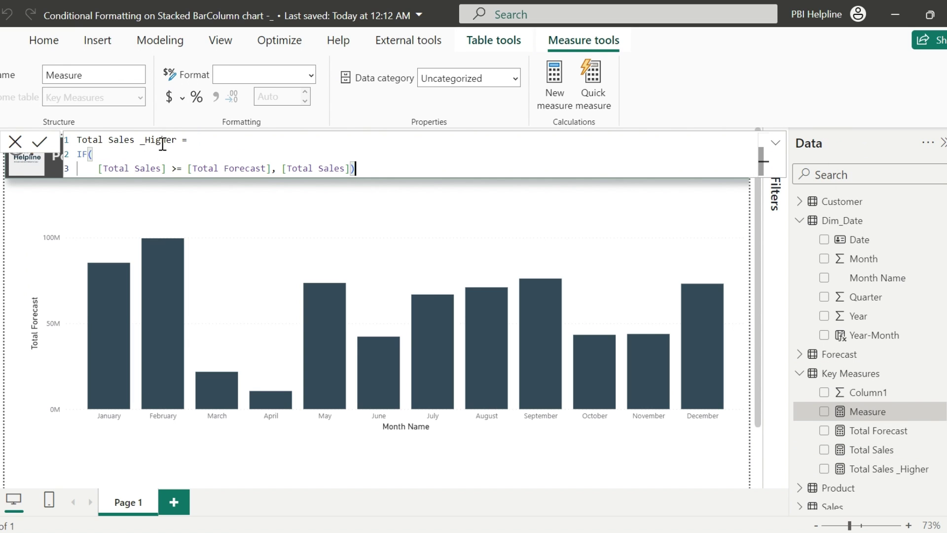
# Rename the copy to Total Sales _Lower and change the condition from >= to <.
pyautogui.moveTo(175, 139); pyautogui.dragTo(146, 140)
pyautogui.write('Low')
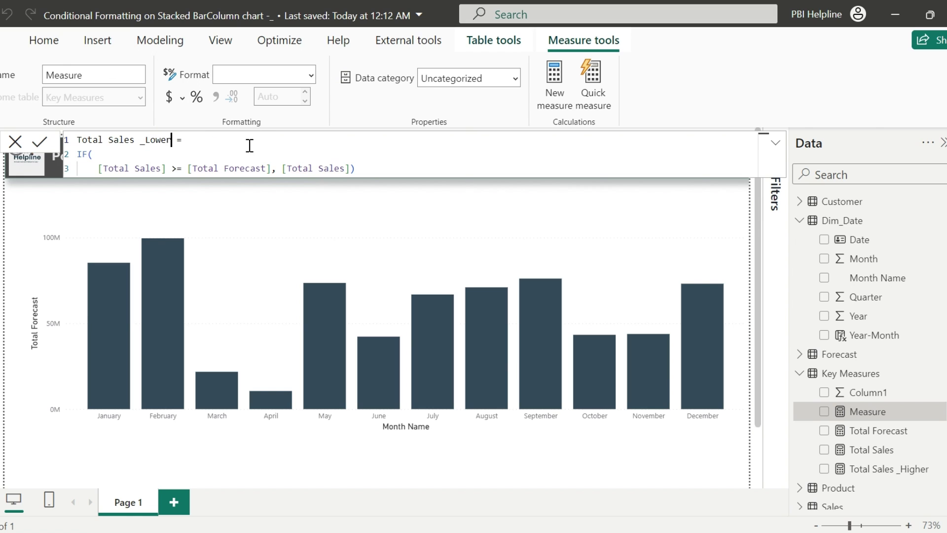
pyautogui.click(181, 168)
pyautogui.press('BackSpace')
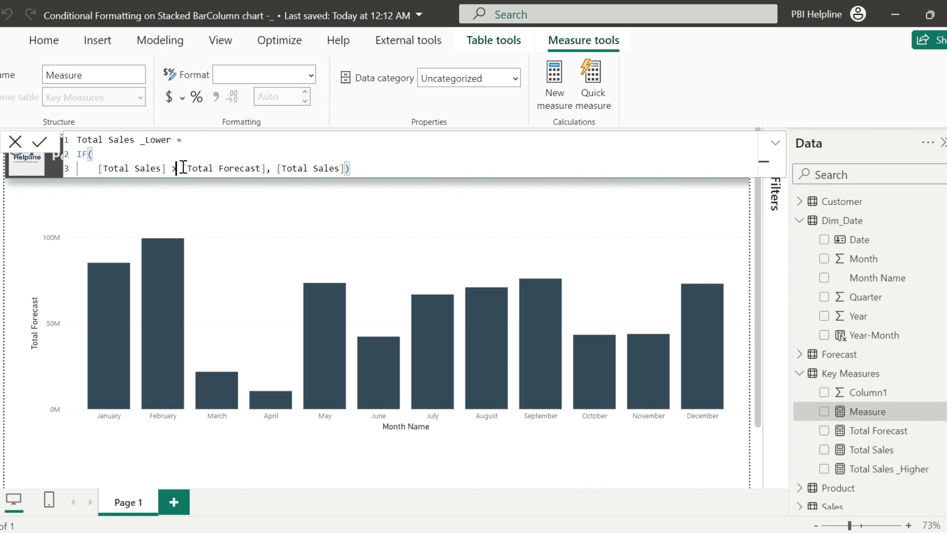
pyautogui.press('BackSpace')
pyautogui.write('<')
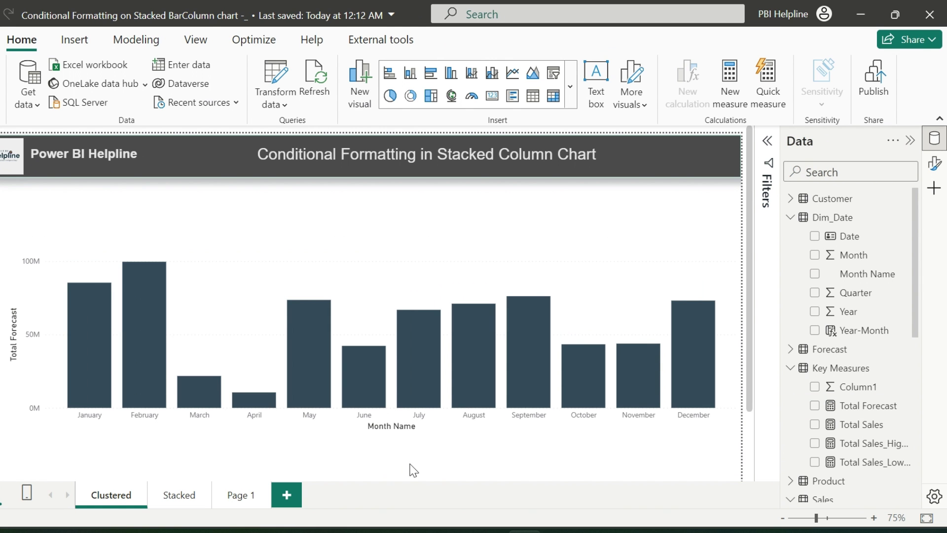
# Add Total Sales_Higher and Total Sales_Lower to the monthly forecast chart.
pyautogui.click(580, 287)
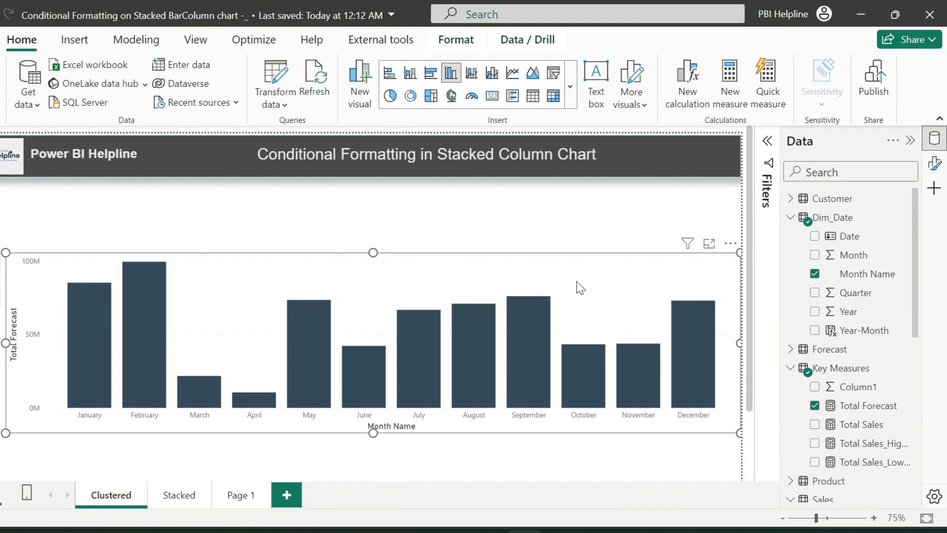
pyautogui.click(814, 443)
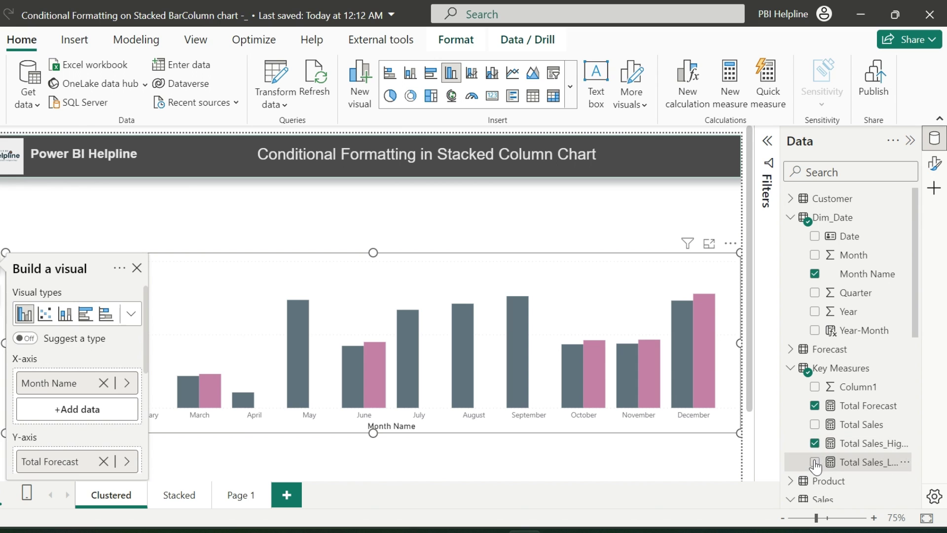
pyautogui.click(814, 462)
pyautogui.moveTo(552, 392)
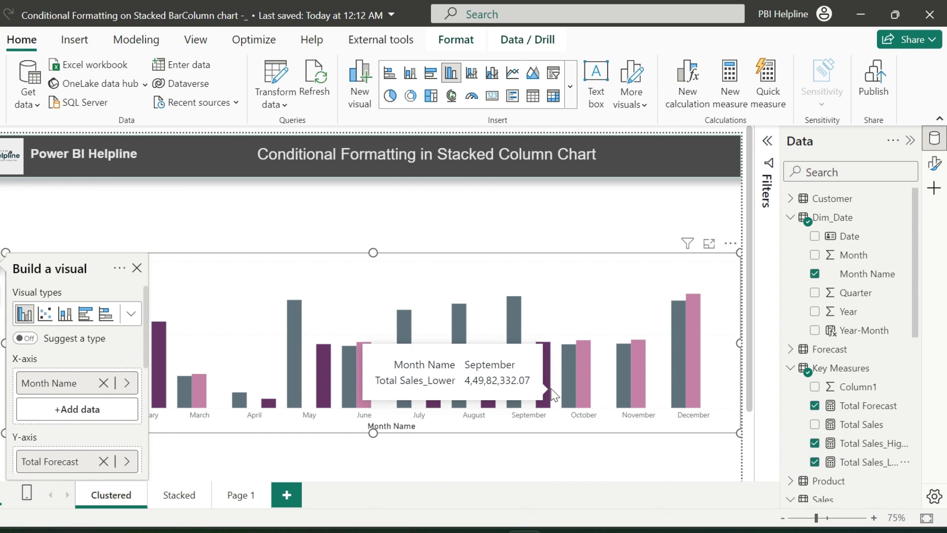
# Colour the Total Sales_Higher columns green in Format > Columns.
pyautogui.click(934, 163)
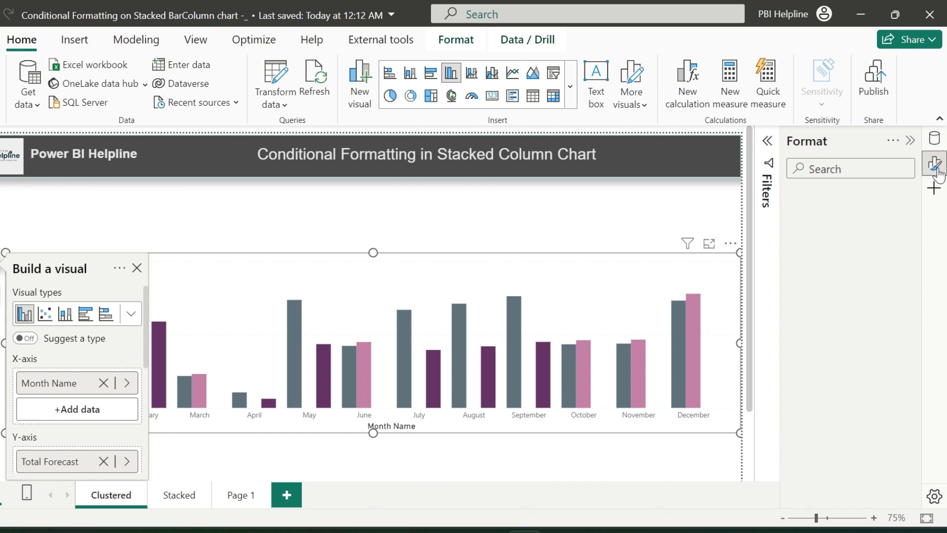
pyautogui.scroll(-3, 829, 345)
pyautogui.click(829, 364)
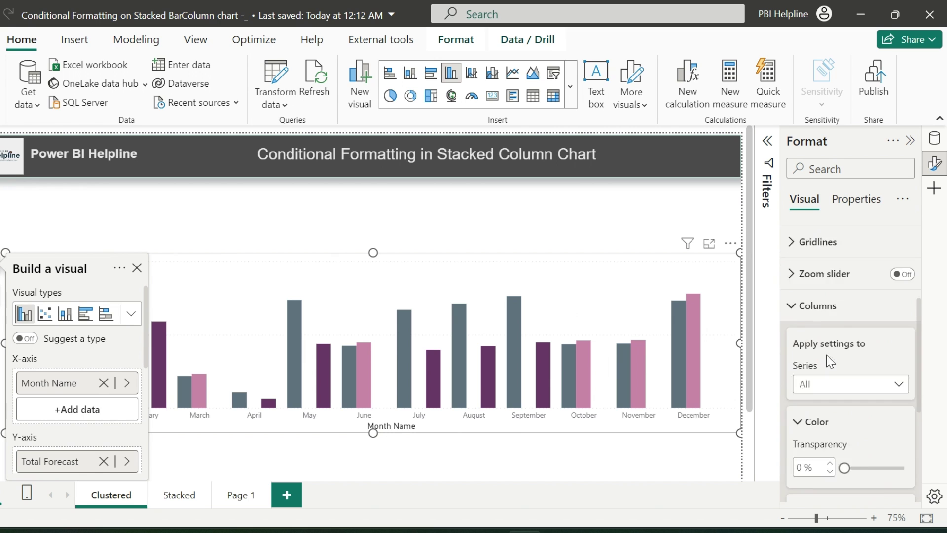
pyautogui.scroll(-1, 833, 345)
pyautogui.click(836, 338)
pyautogui.click(839, 382)
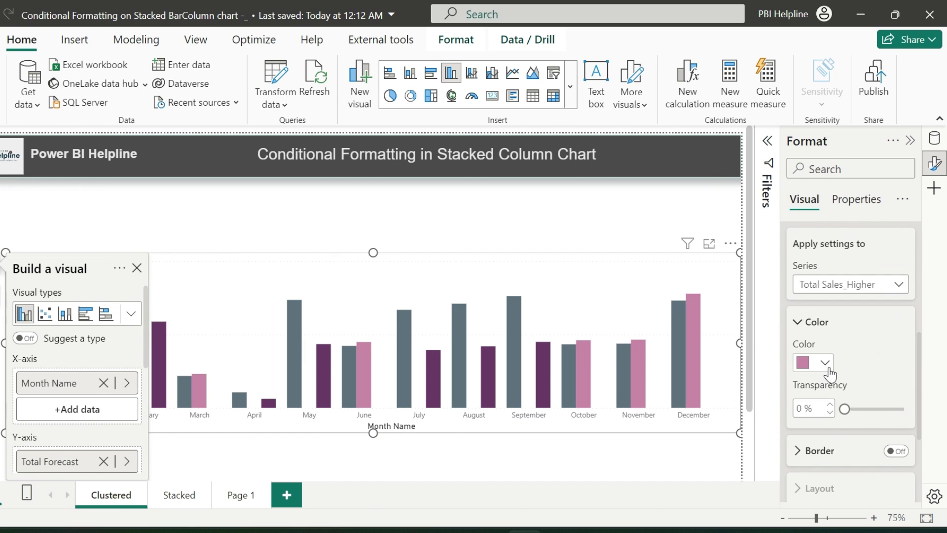
pyautogui.click(828, 365)
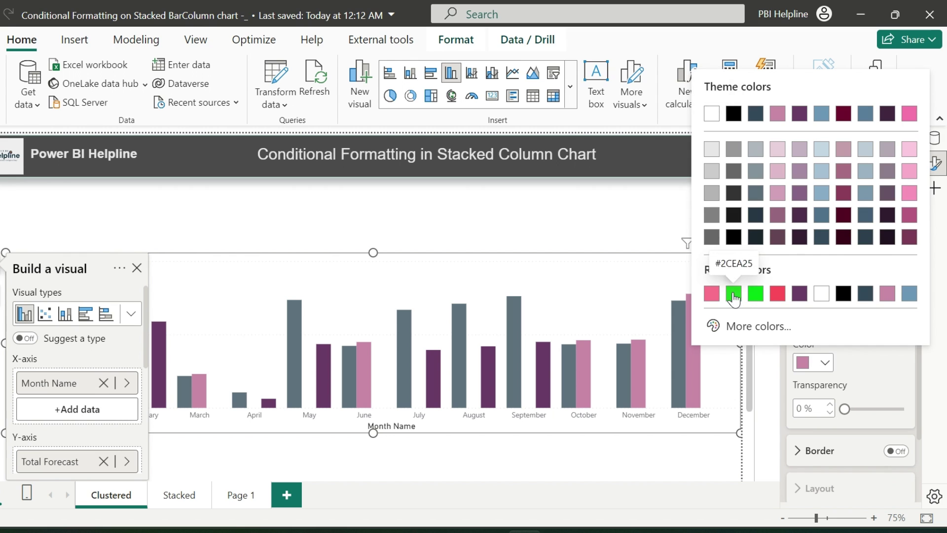
pyautogui.click(735, 296)
# Colour the Total Sales_Lower columns pink.
pyautogui.click(838, 284)
pyautogui.click(817, 359)
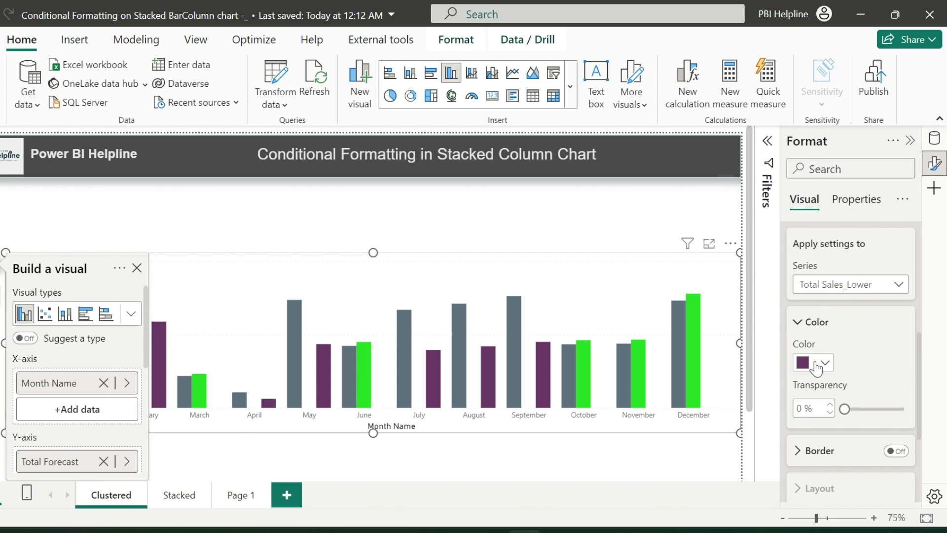
pyautogui.click(814, 363)
pyautogui.click(714, 296)
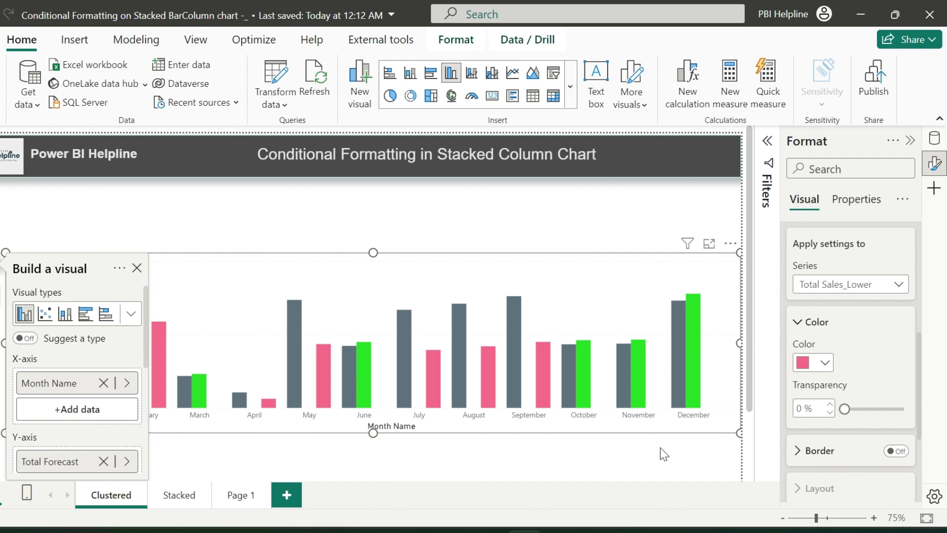
pyautogui.click(850, 284)
# Apply the column settings to all series and expand the Layout options.
pyautogui.click(830, 354)
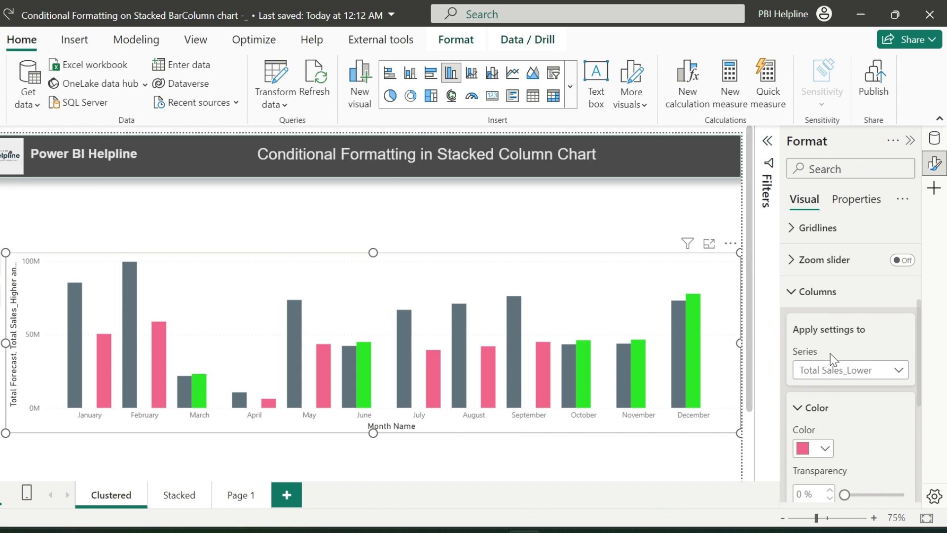
pyautogui.scroll(-4, 833, 356)
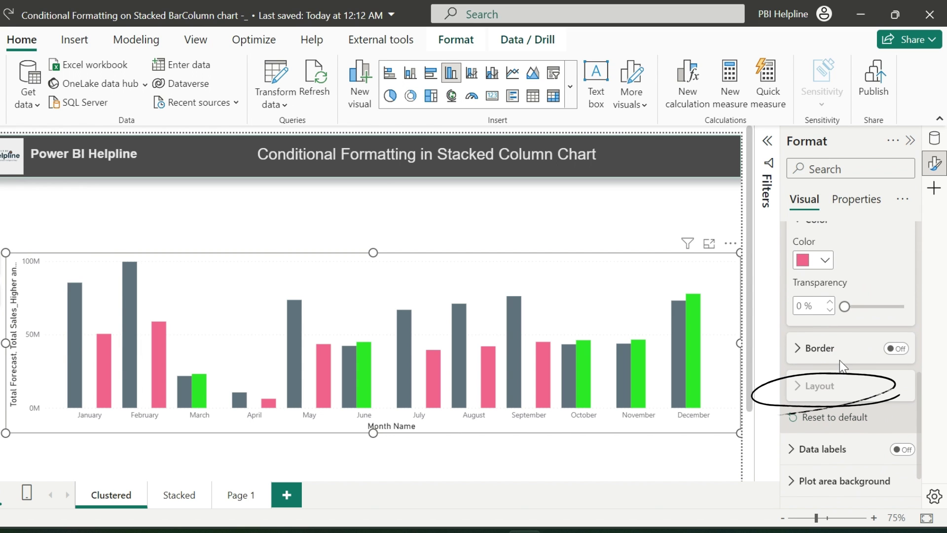
pyautogui.scroll(4, 804, 380)
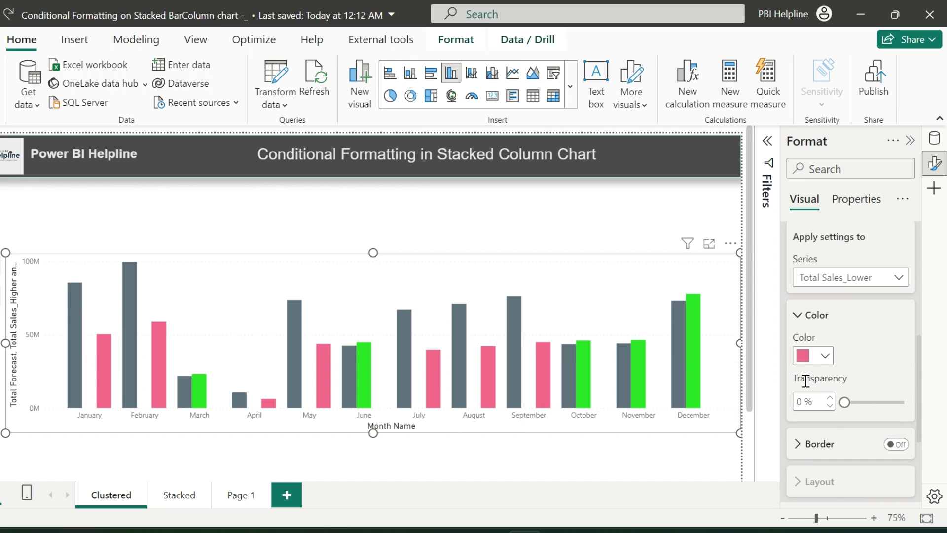
pyautogui.click(831, 280)
pyautogui.click(826, 298)
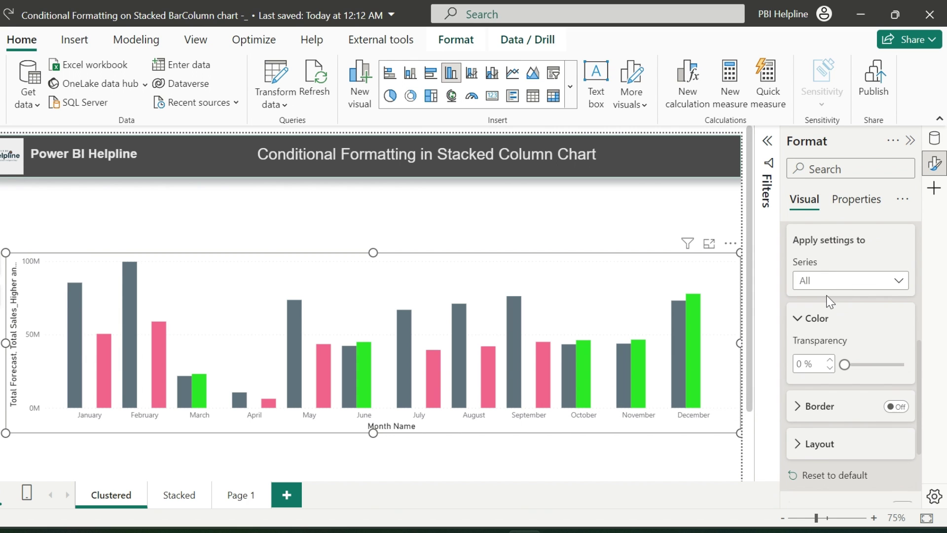
pyautogui.scroll(-4, 809, 385)
pyautogui.moveTo(798, 400); pyautogui.dragTo(835, 356)
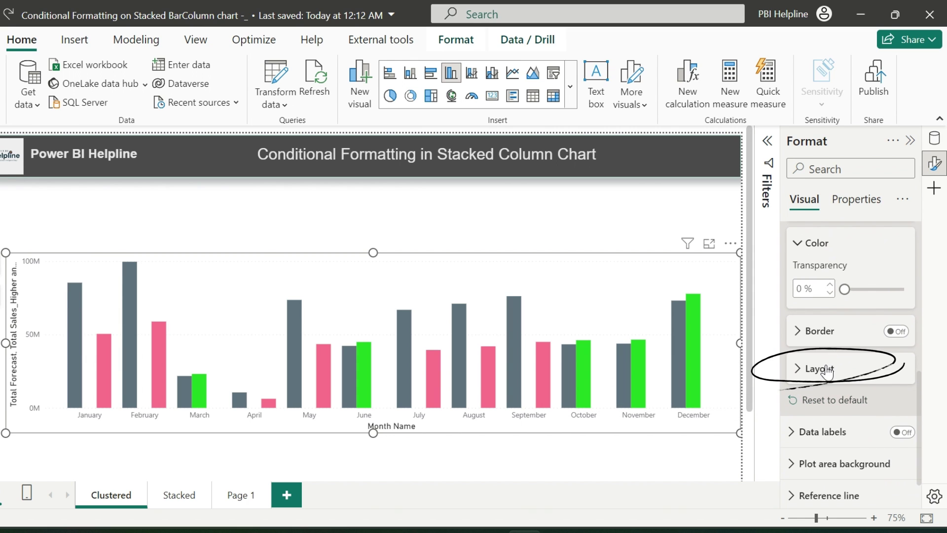
pyautogui.click(819, 369)
pyautogui.scroll(-2, 827, 371)
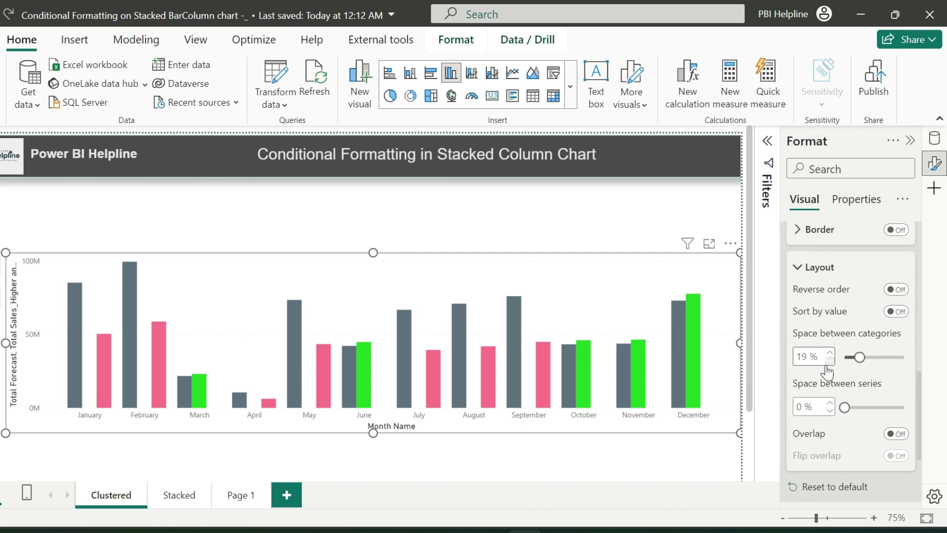
# Turn on Overlap, set Space between series to 40%, and enable Flip overlap.
pyautogui.click(896, 434)
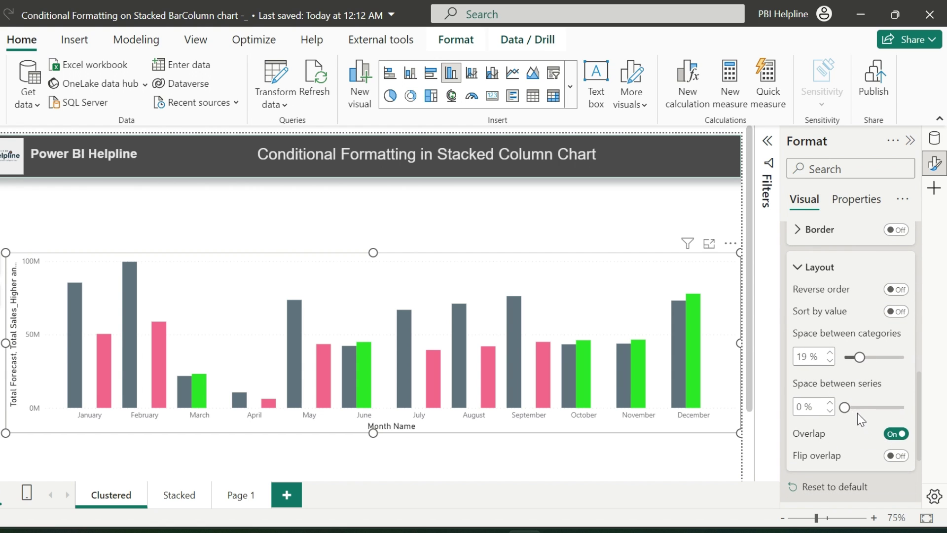
pyautogui.moveTo(844, 406); pyautogui.dragTo(870, 408)
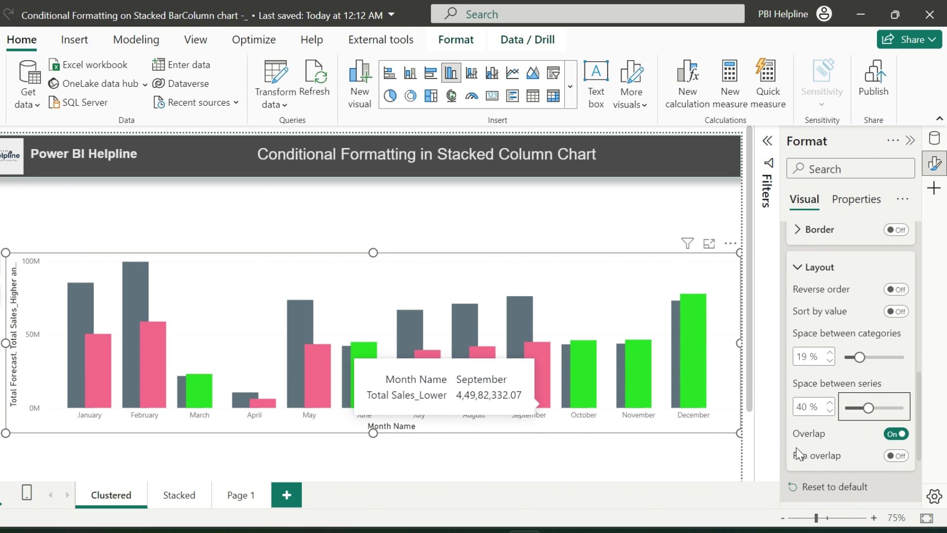
pyautogui.click(893, 456)
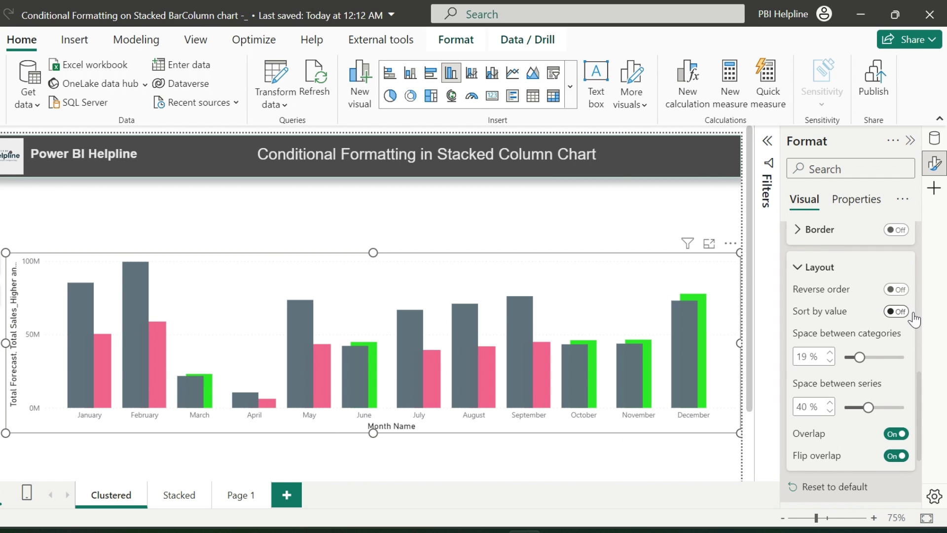
pyautogui.click(898, 290)
pyautogui.click(898, 290)
# Turn on data labels for the chart's columns.
pyautogui.scroll(-3, 898, 395)
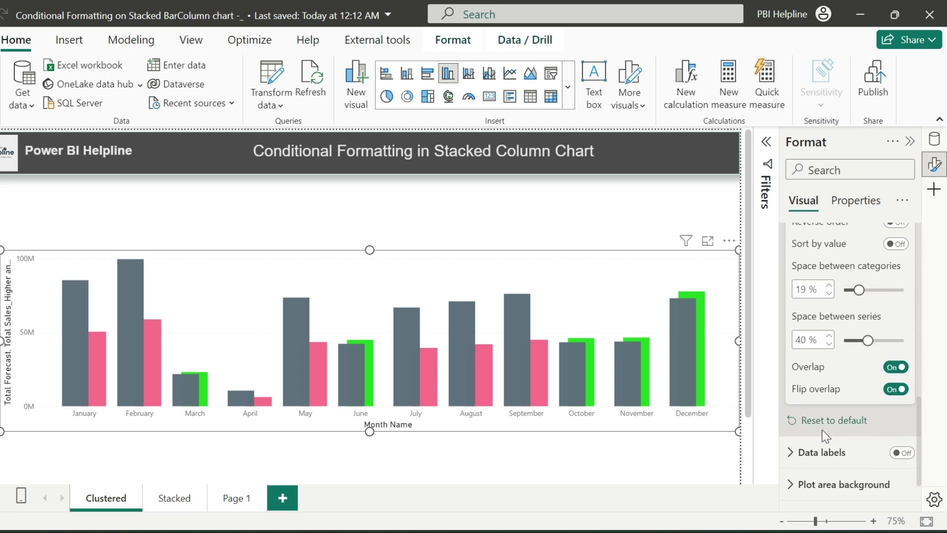
pyautogui.click(902, 450)
pyautogui.moveTo(507, 403)
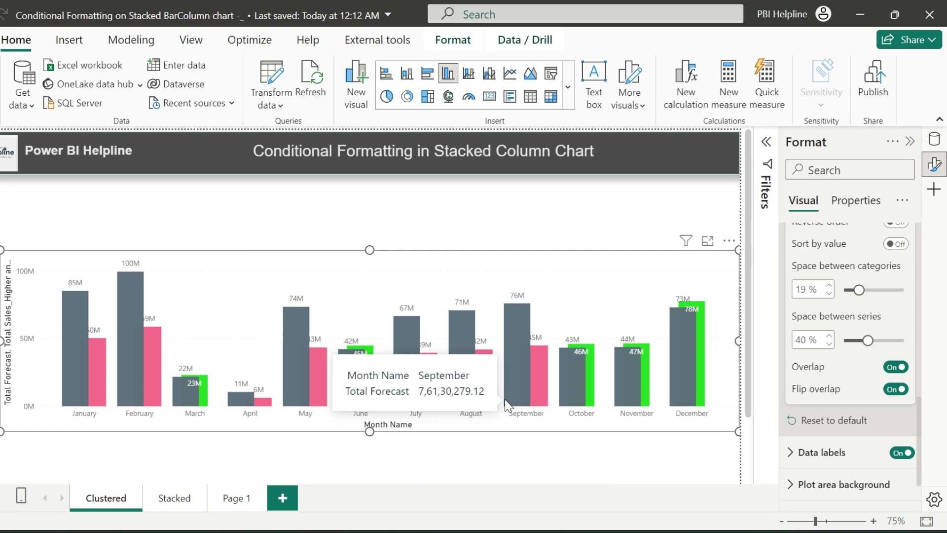
# Rename both the Higher and Lower Y-axis fields to 'Total Sales'.
pyautogui.click(2, 271)
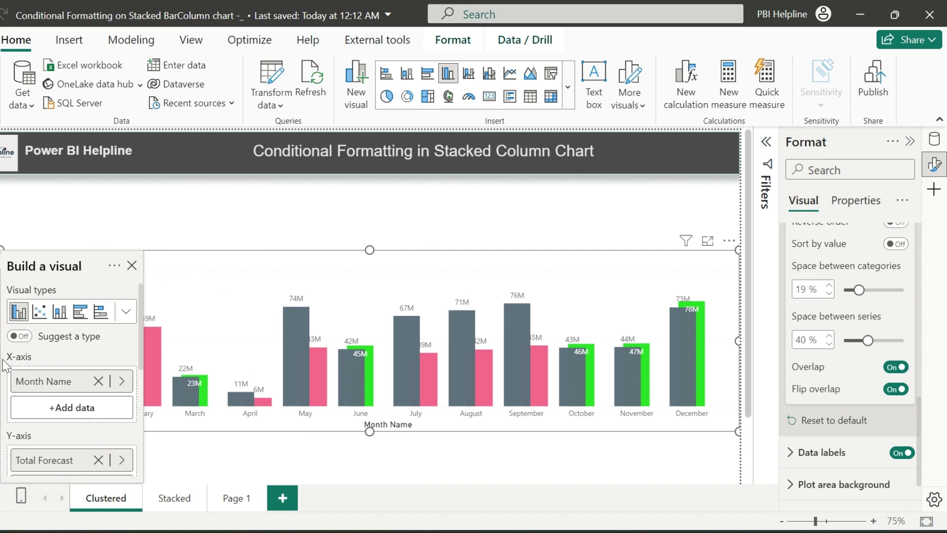
pyautogui.doubleClick(80, 416)
pyautogui.write('Total Sales')
pyautogui.doubleClick(61, 445)
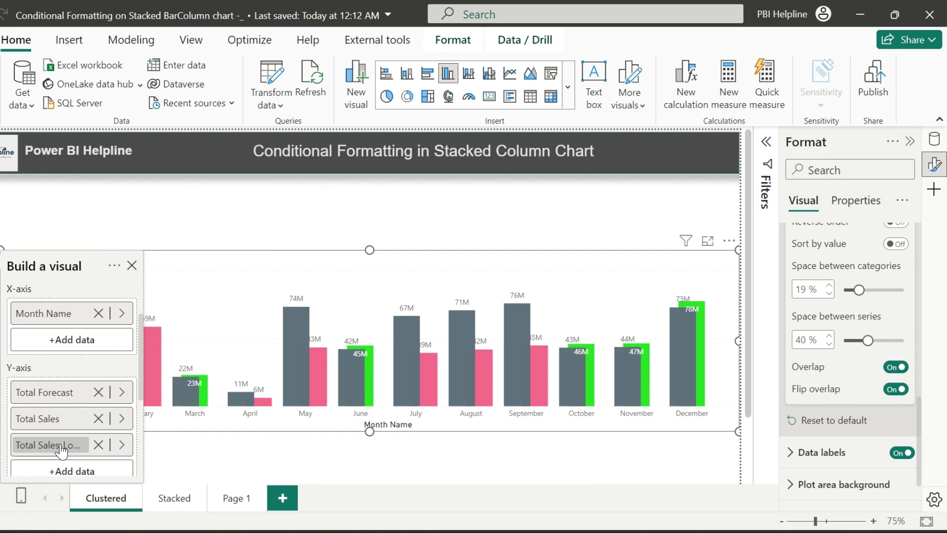
pyautogui.write('Total Sales')
pyautogui.press('Return')
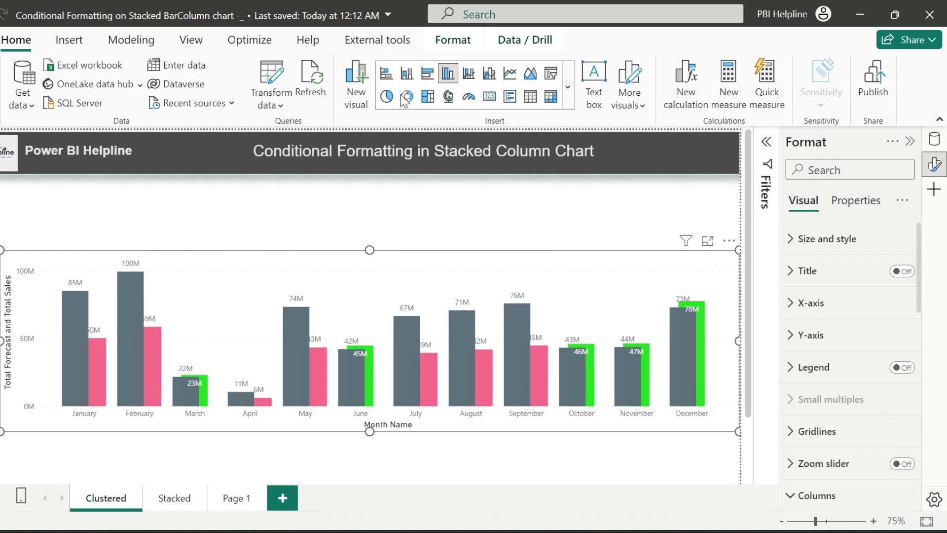
# Change the visual to a stacked column chart with 2 px space between series.
pyautogui.click(407, 78)
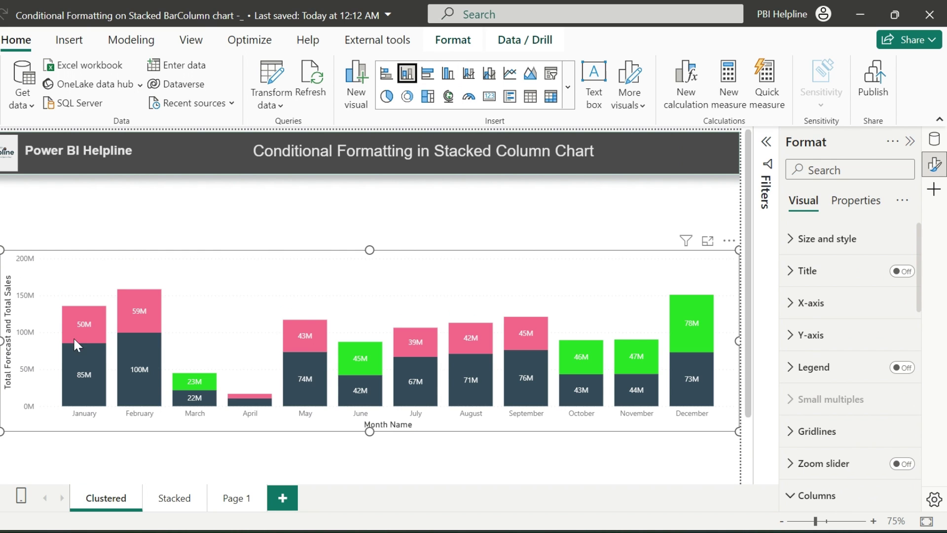
pyautogui.scroll(-10, 848, 321)
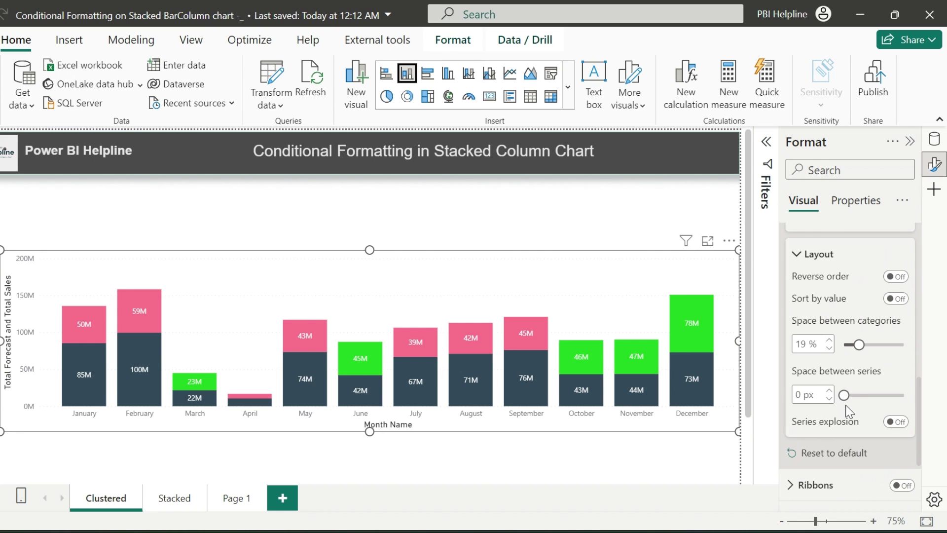
pyautogui.moveTo(846, 397); pyautogui.dragTo(866, 397)
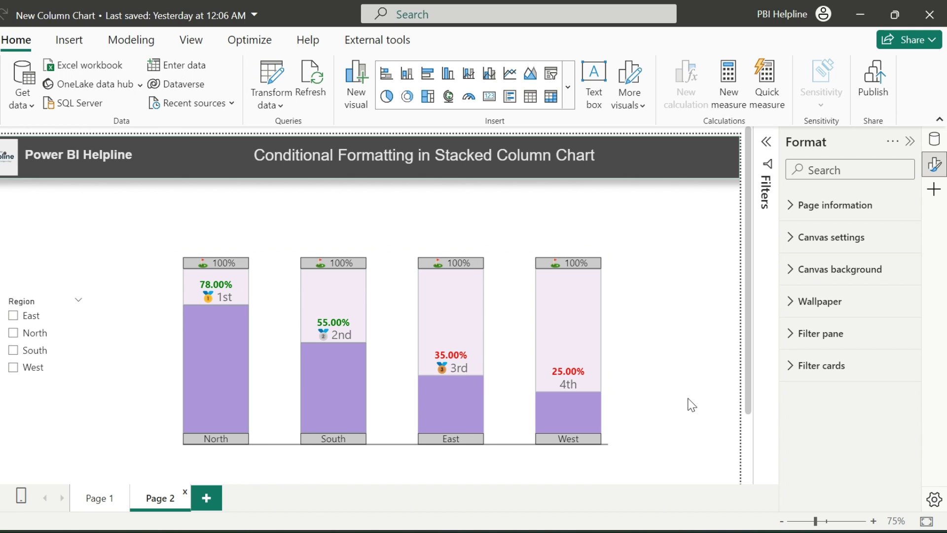
# Open Page 1 to view the region chart with green North/South and red East/West bars.
pyautogui.click(99, 498)
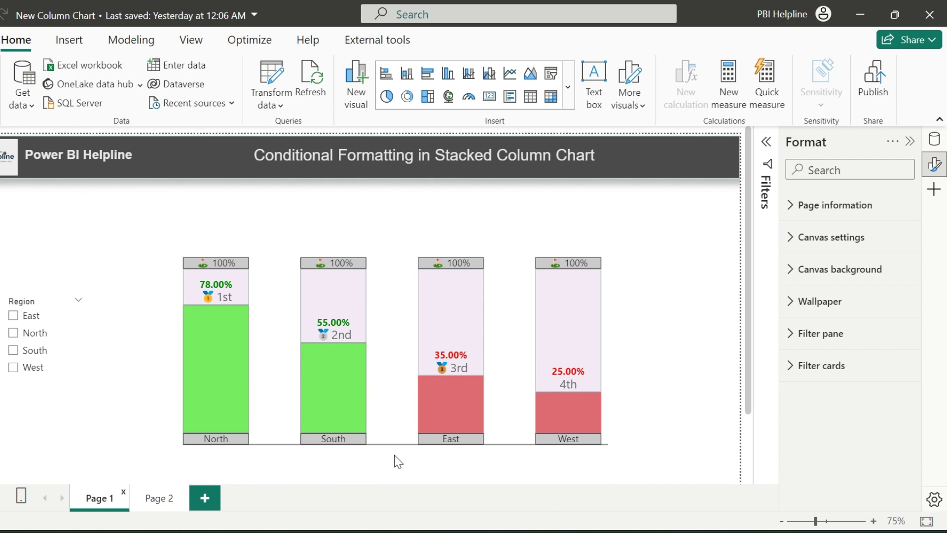